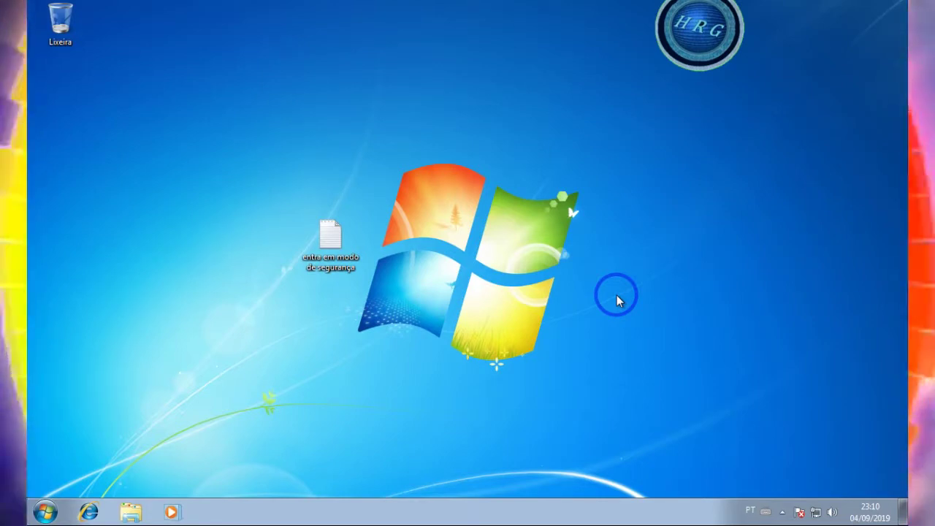
mouse_move(617, 295)
left_mouse_down()
mouse_move(547, 157)
mouse_move(645, 282)
mouse_move(312, 516)
left_mouse_up()
left_click_drag(157, 113, 267, 336)
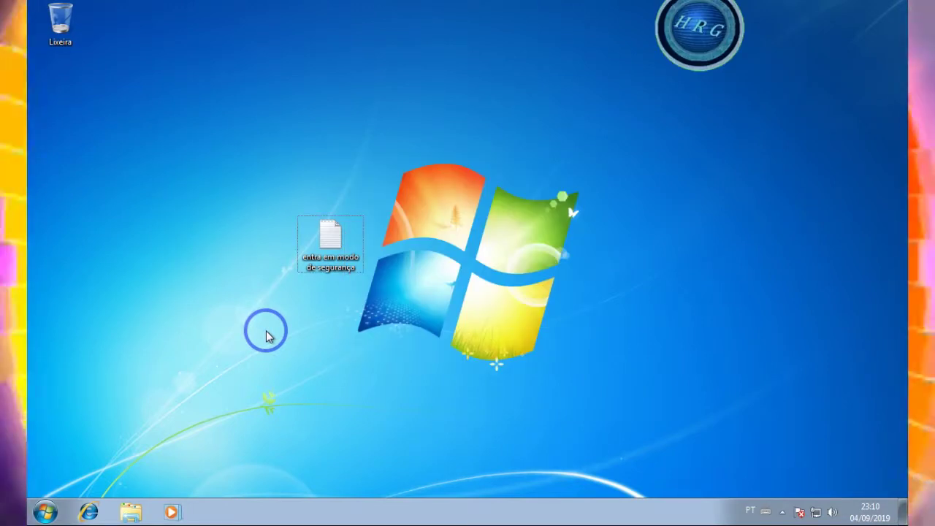
Bring up the Run dialog and move it slightly up and away from the screen corner.
key("super+r")
key("super")
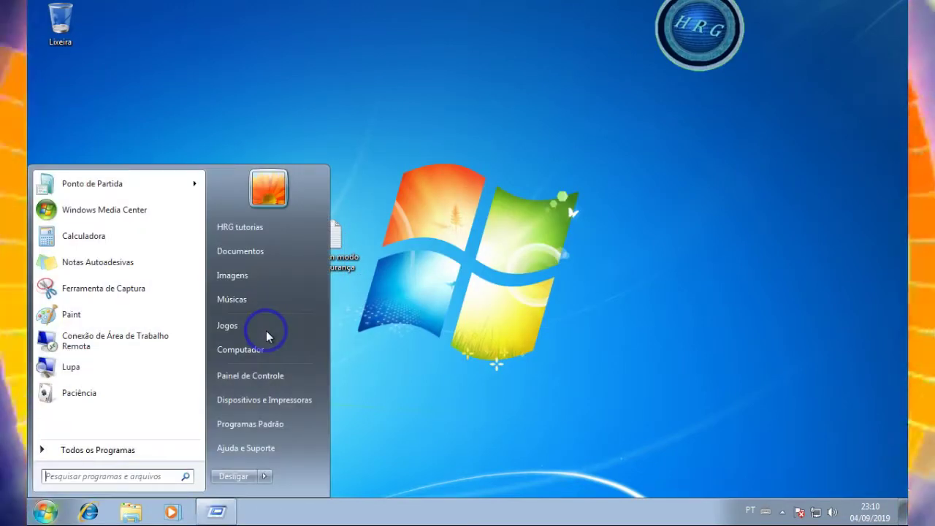
left_click(512, 366)
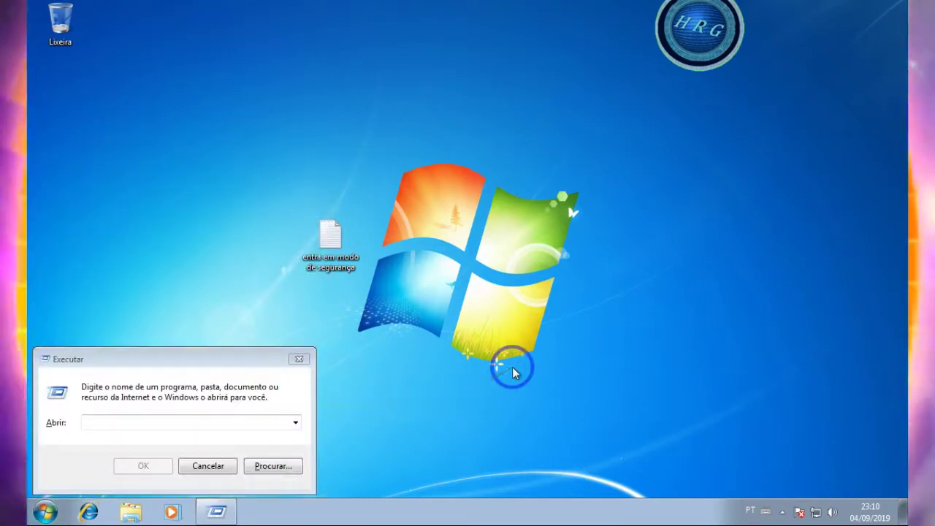
left_click_drag(153, 365, 173, 327)
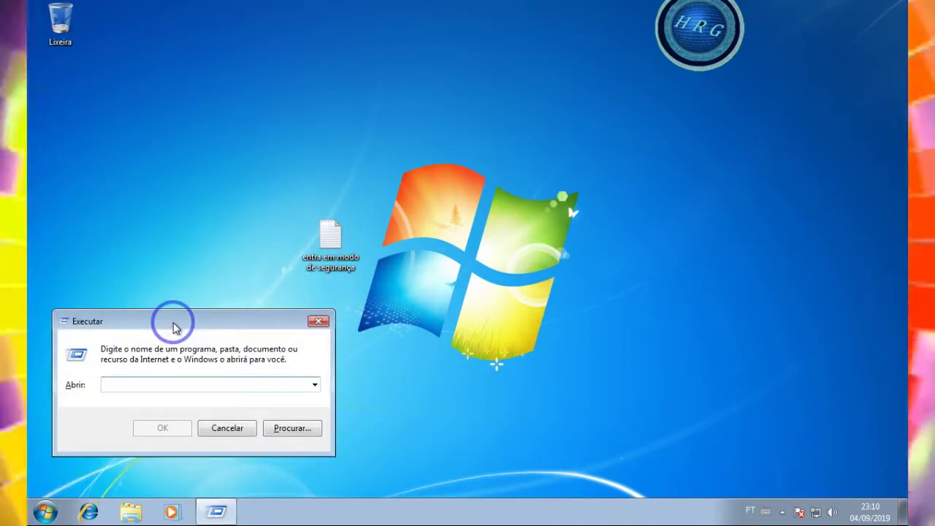
left_click(315, 385)
left_click(315, 384)
Open the desktop text file "entra em modo de segurança" and copy the word msconfig from it.
left_click(335, 252)
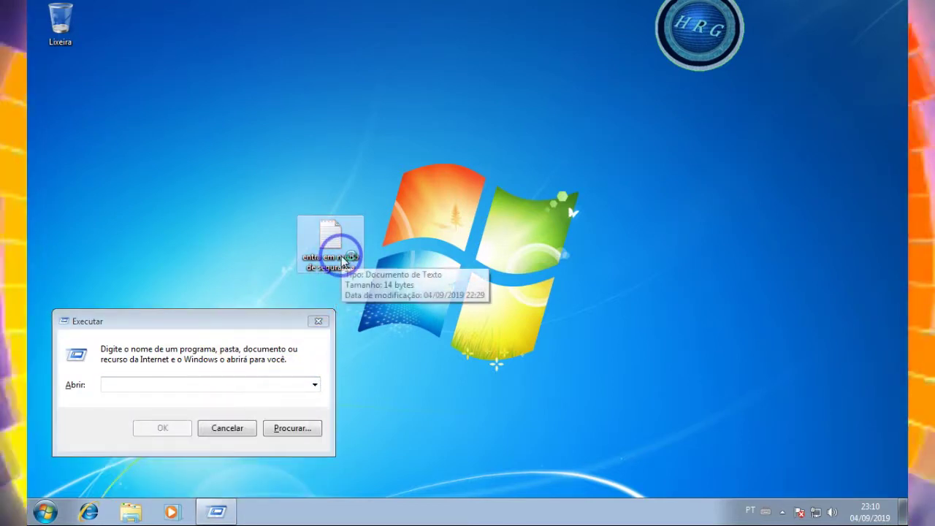
double_click(343, 258)
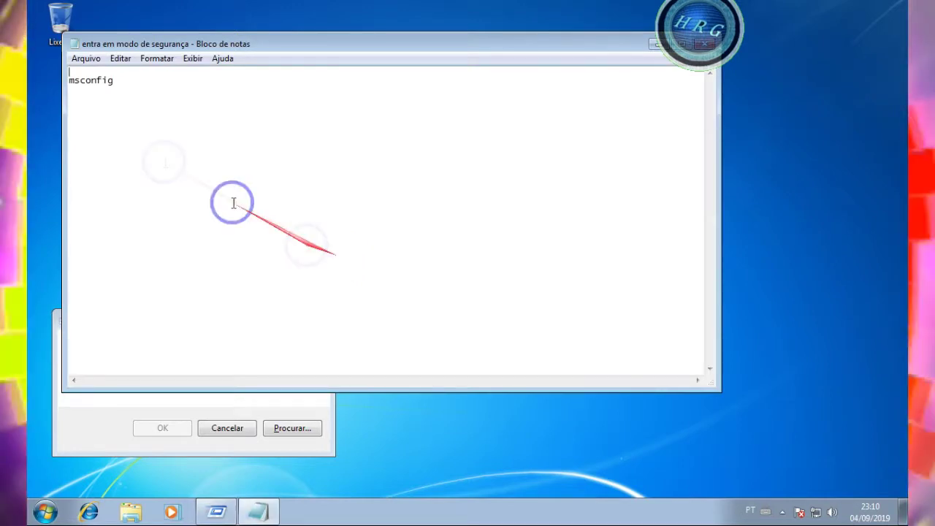
left_click_drag(116, 82, 70, 82)
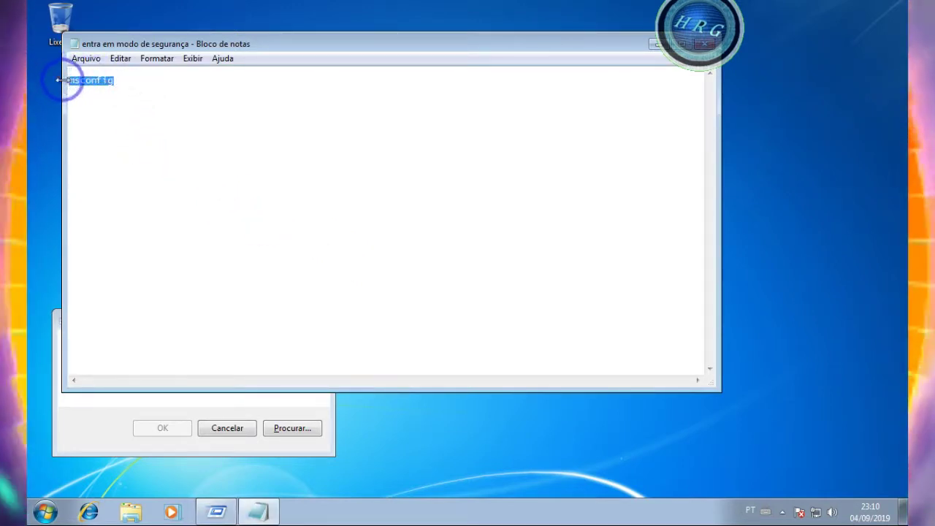
right_click(72, 86)
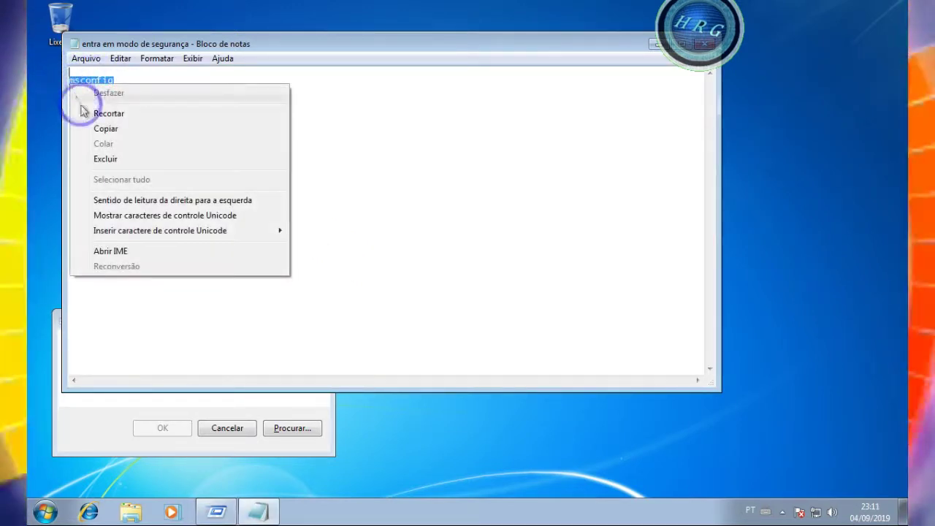
left_click(90, 128)
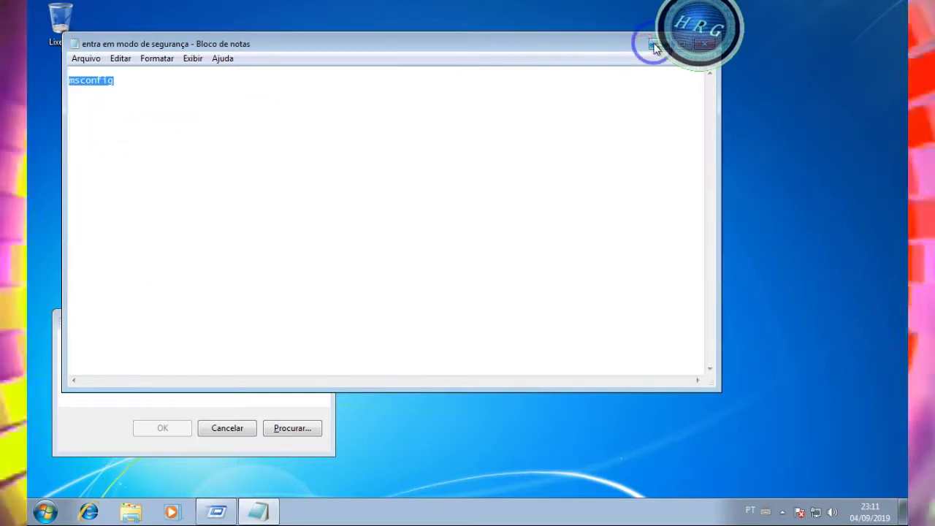
Copy msconfig from the note again and try to paste it into the Run dialog with the note closed.
right_click(85, 82)
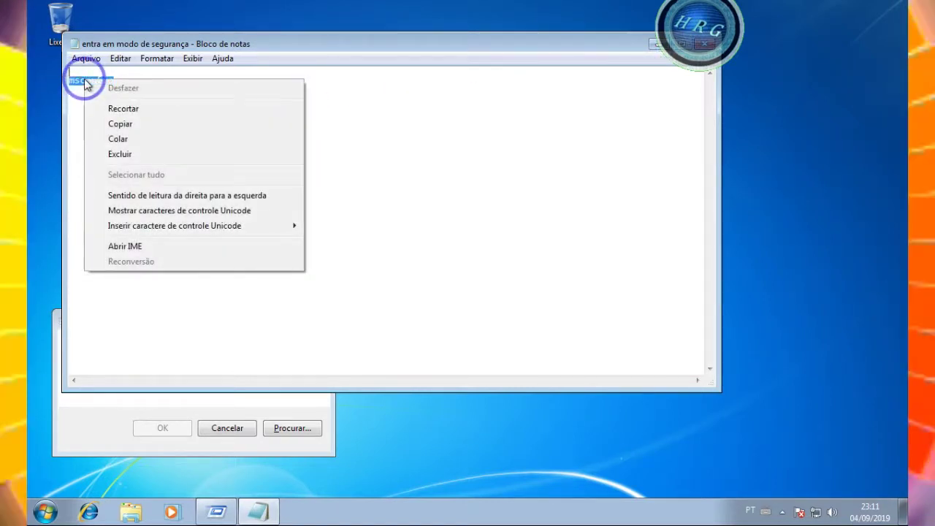
left_click(111, 125)
left_click_drag(158, 99, 69, 79)
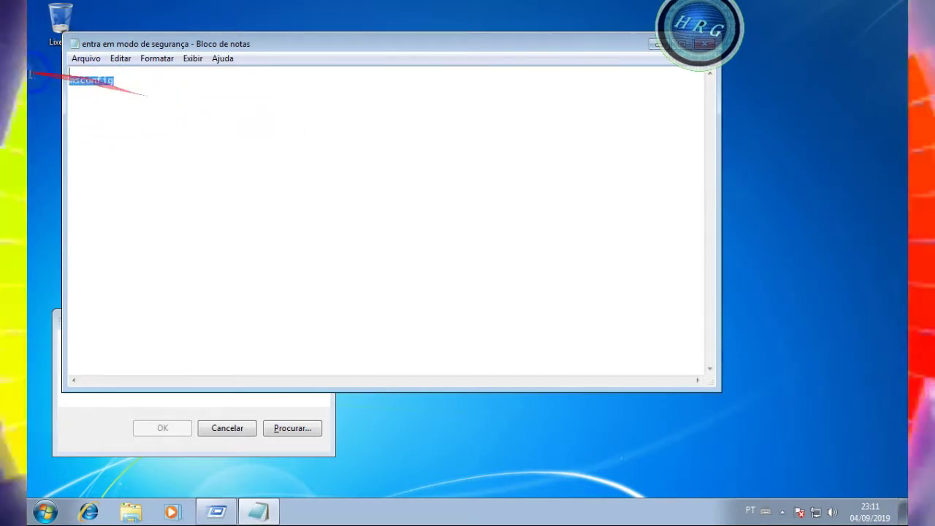
right_click(71, 73)
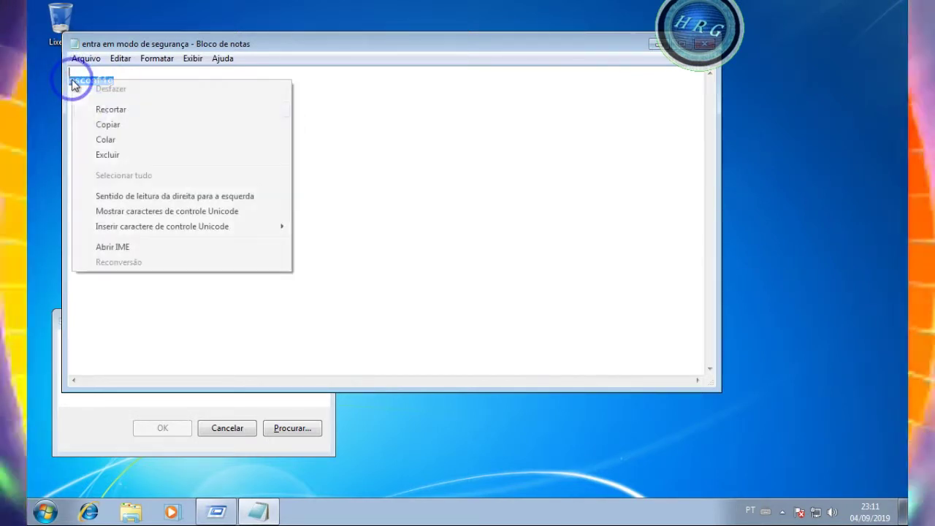
left_click(84, 123)
left_click(705, 44)
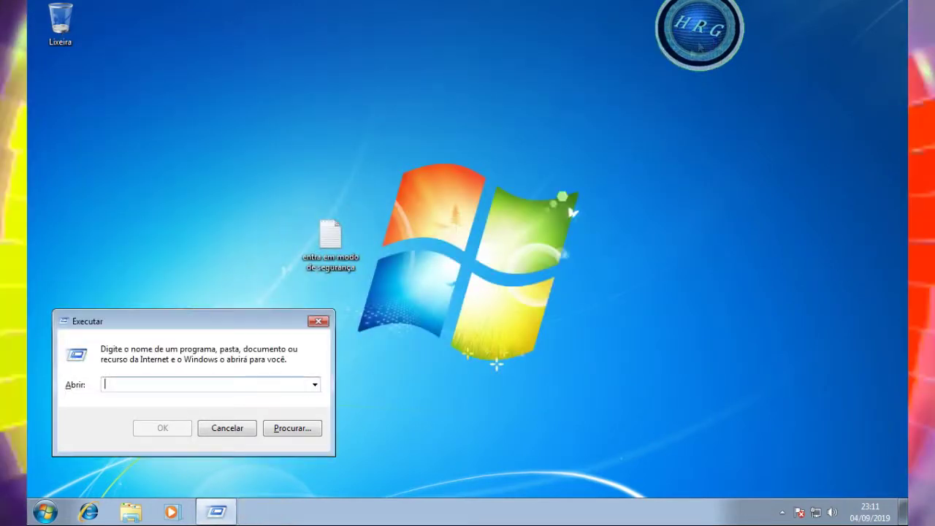
right_click(133, 386)
left_click(170, 255)
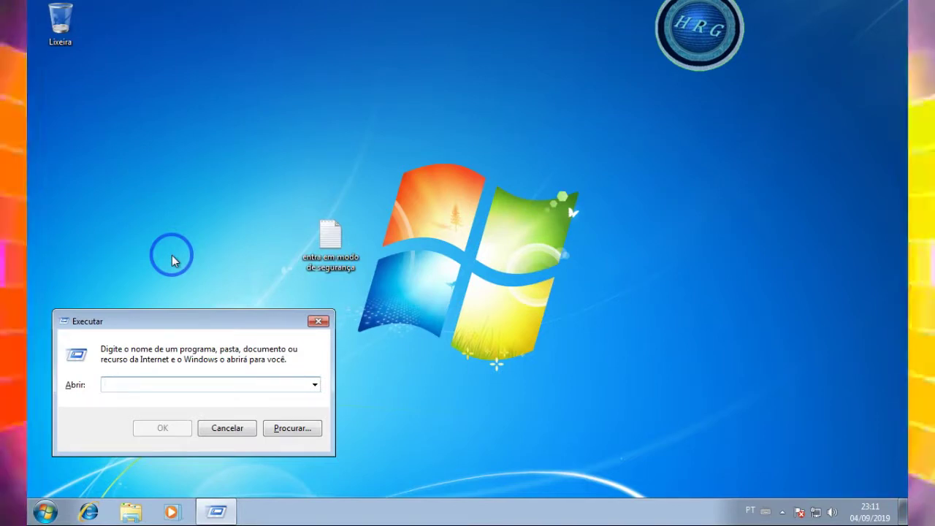
Reopen the desktop note, copy msconfig from it and paste it into the Run dialog while the note stays open.
left_click(311, 238)
double_click(311, 237)
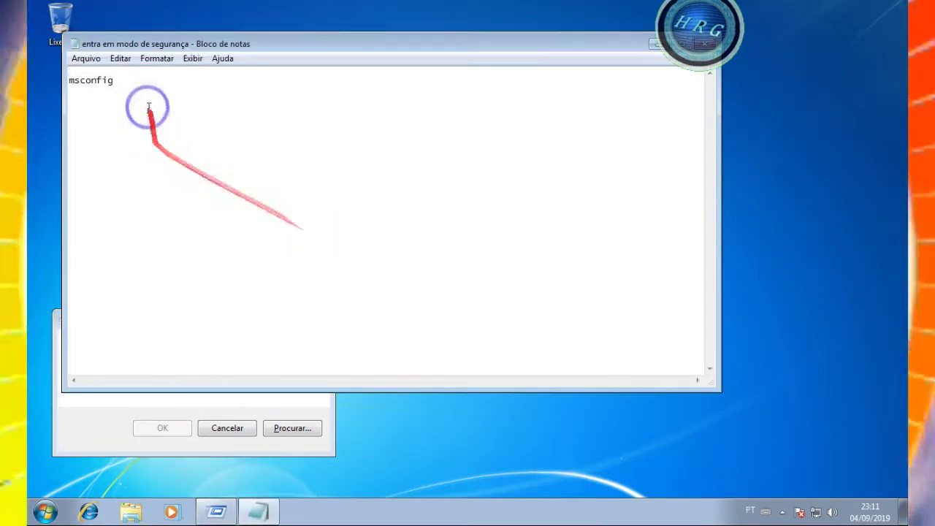
left_click_drag(115, 81, 57, 86)
right_click(73, 77)
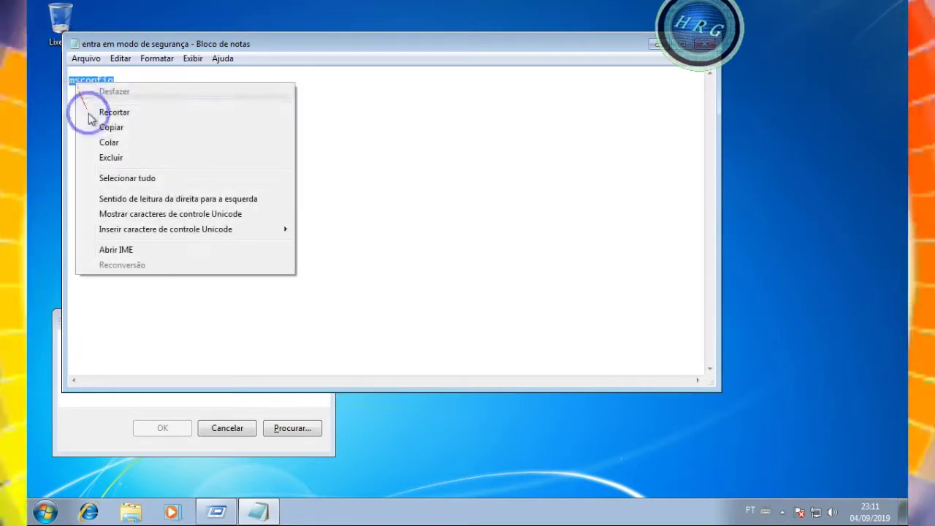
left_click(94, 123)
left_click(114, 424)
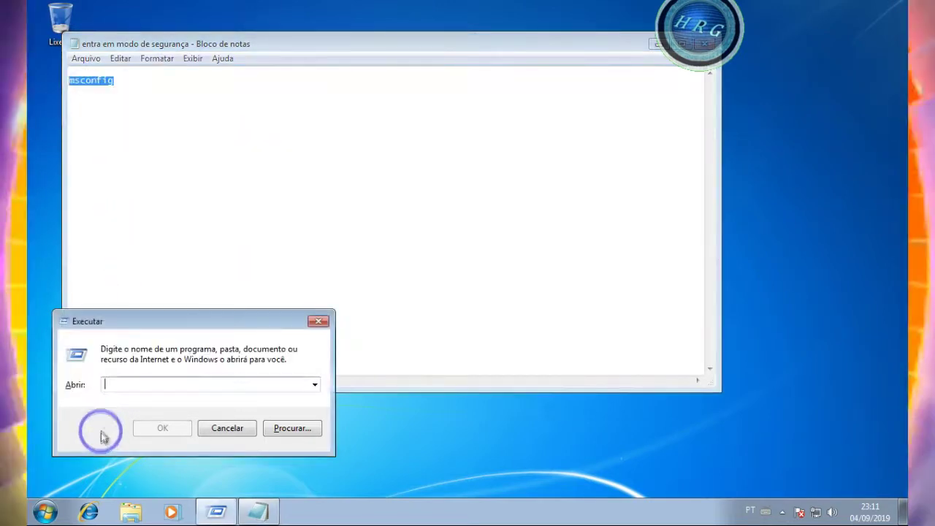
right_click(120, 384)
left_click(172, 257)
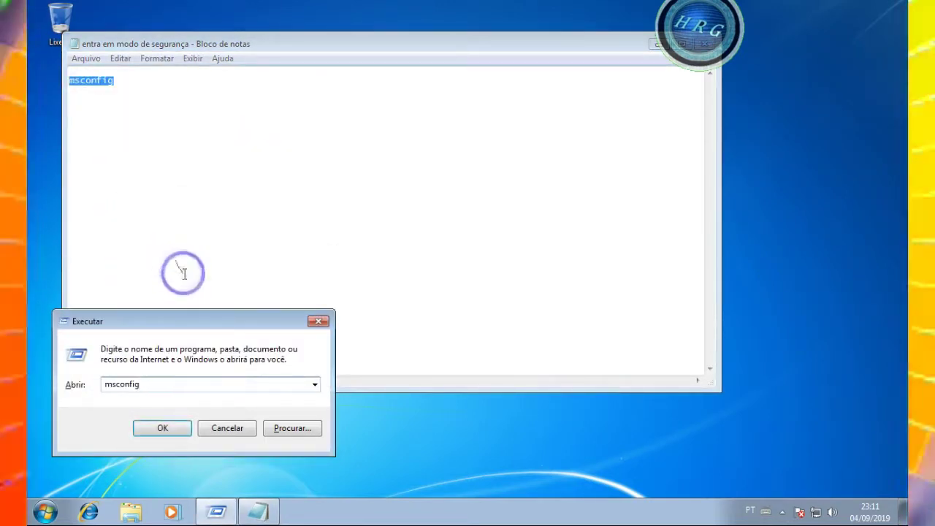
Close the note and run msconfig from the Run dialog.
left_click(704, 44)
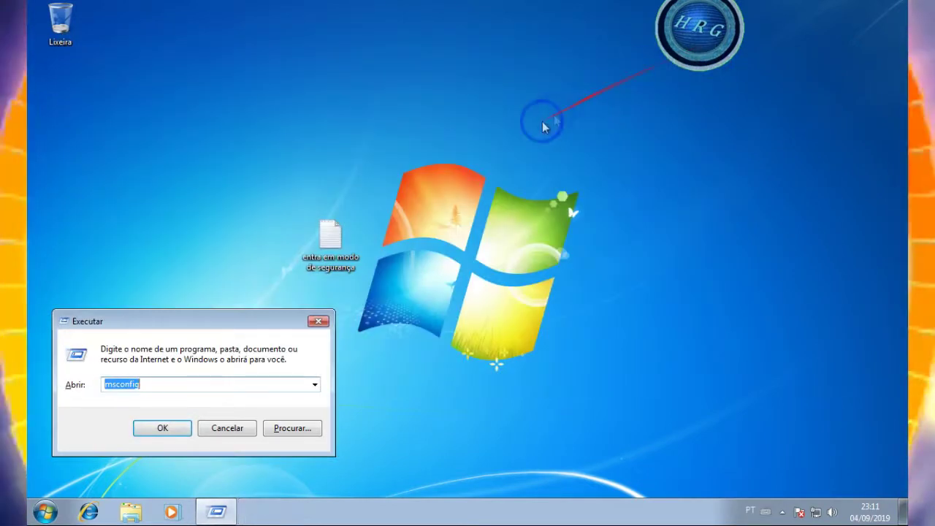
left_click(167, 384)
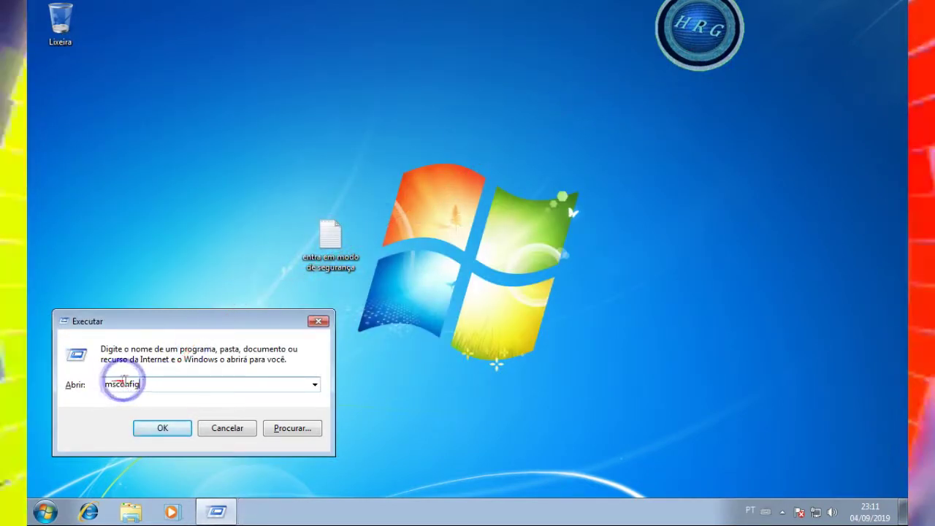
left_click_drag(146, 385, 103, 387)
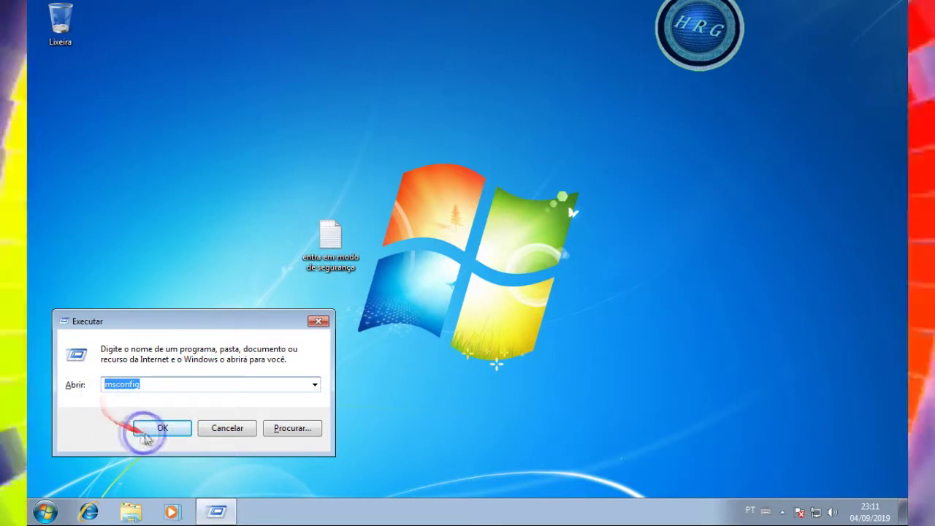
left_click(166, 429)
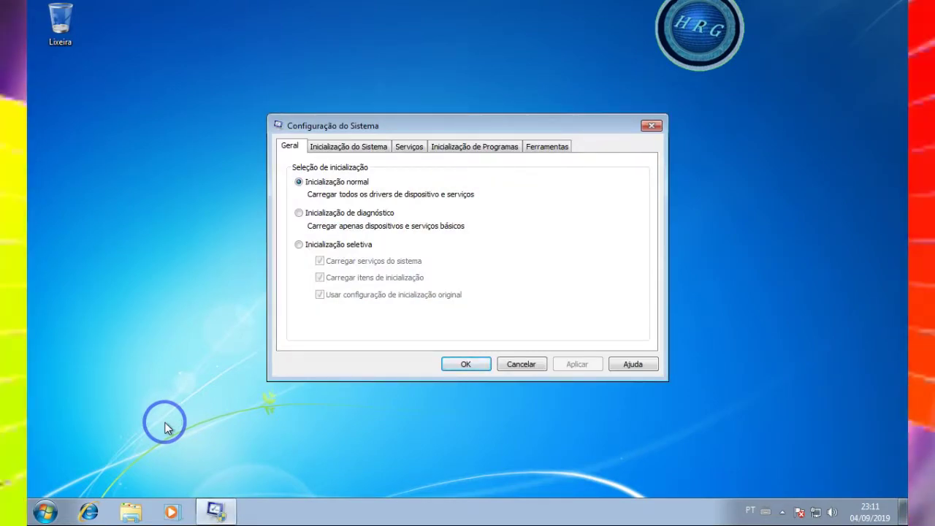
Enable safe boot (Inicialização segura) with the Mínima option in the system boot settings and restart the computer.
left_click(332, 149)
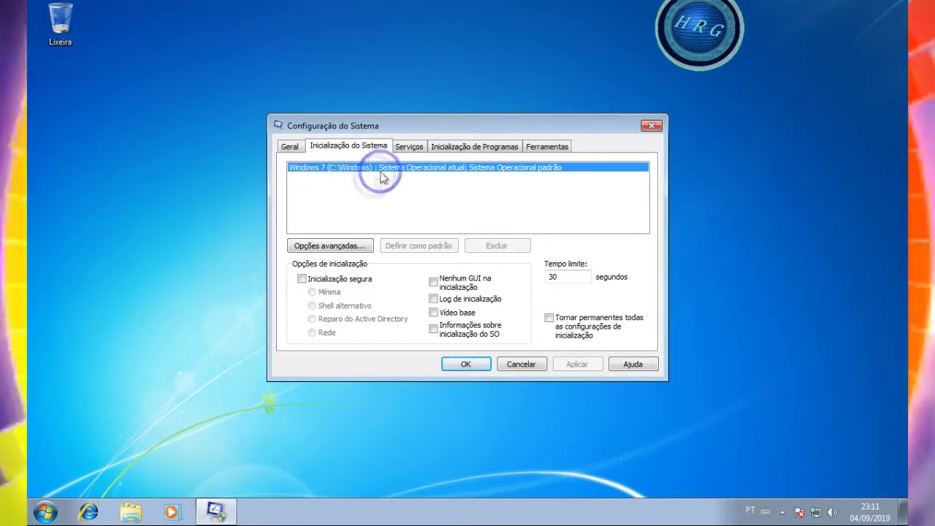
left_click(302, 279)
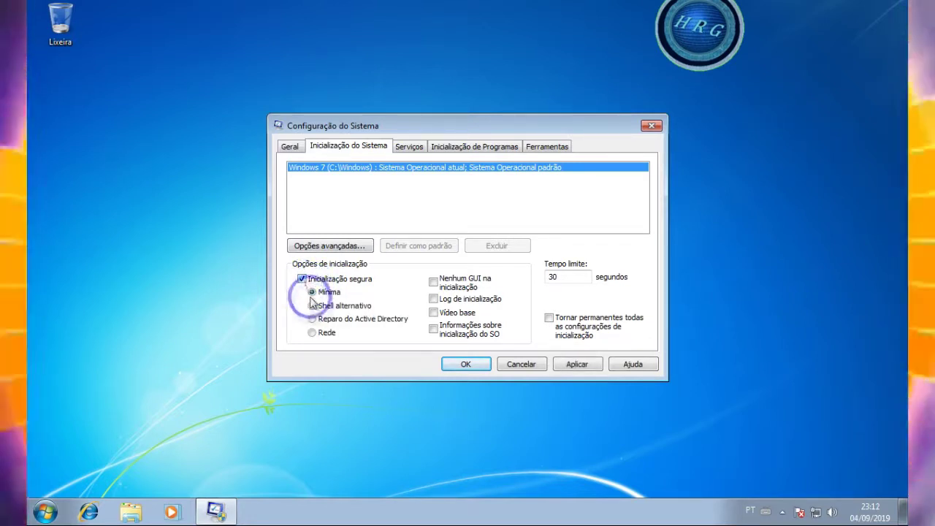
left_click(462, 364)
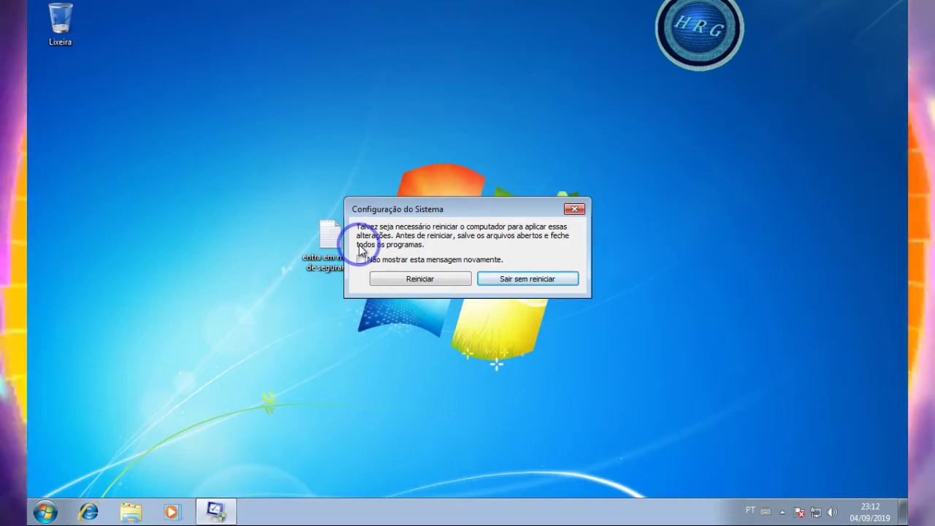
left_click(395, 284)
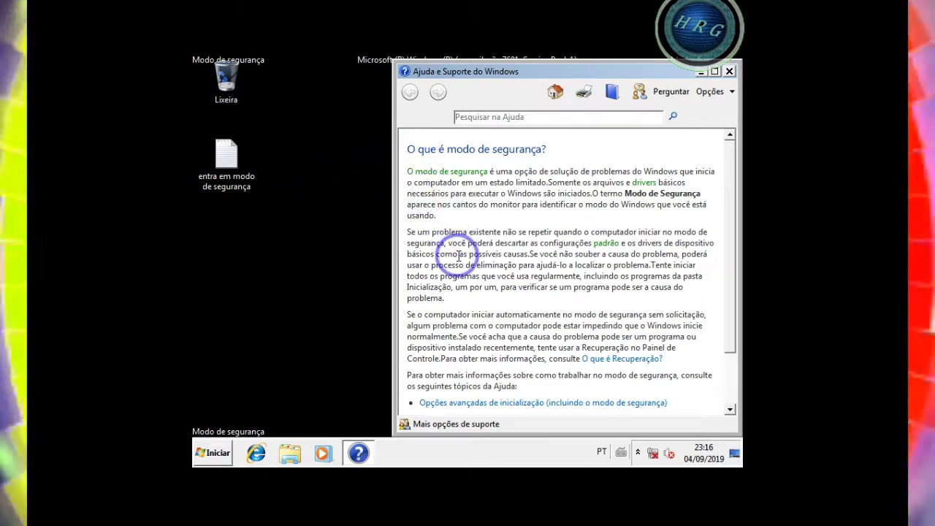
Close the Windows Help and Support window about safe mode.
left_click_drag(458, 255, 459, 260)
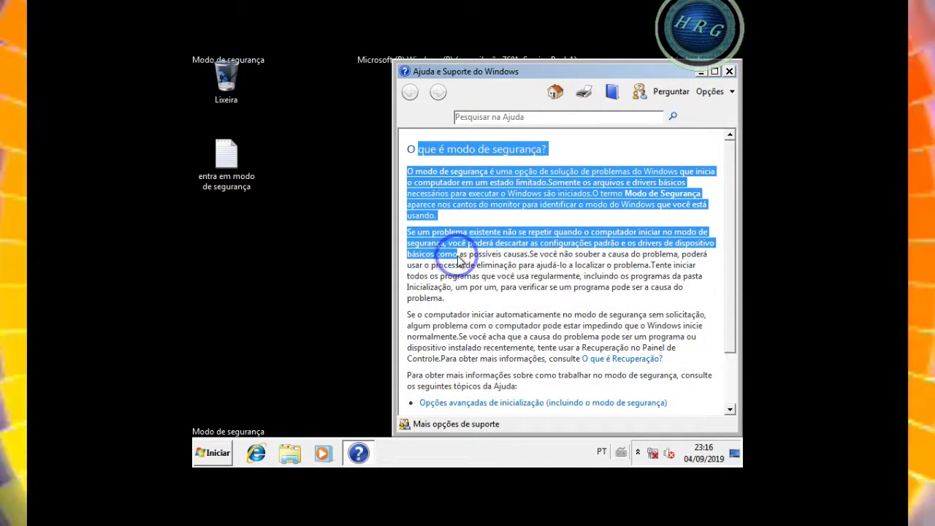
left_click(366, 266)
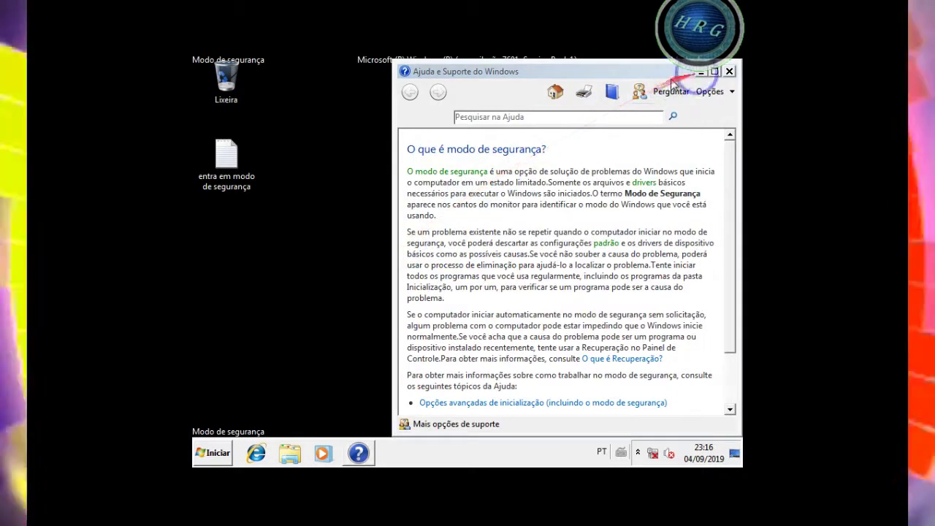
left_click(727, 71)
left_click_drag(448, 162, 595, 314)
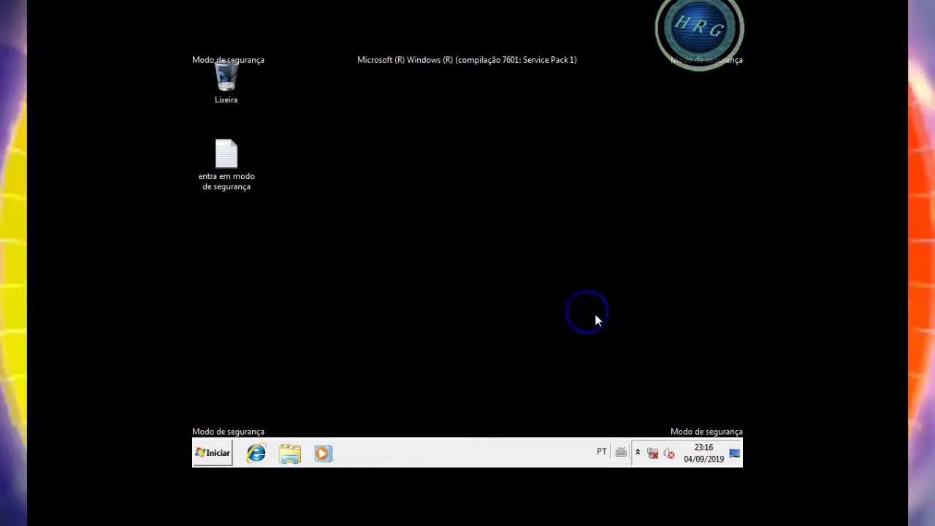
left_click_drag(402, 193, 611, 326)
left_click_drag(469, 203, 595, 324)
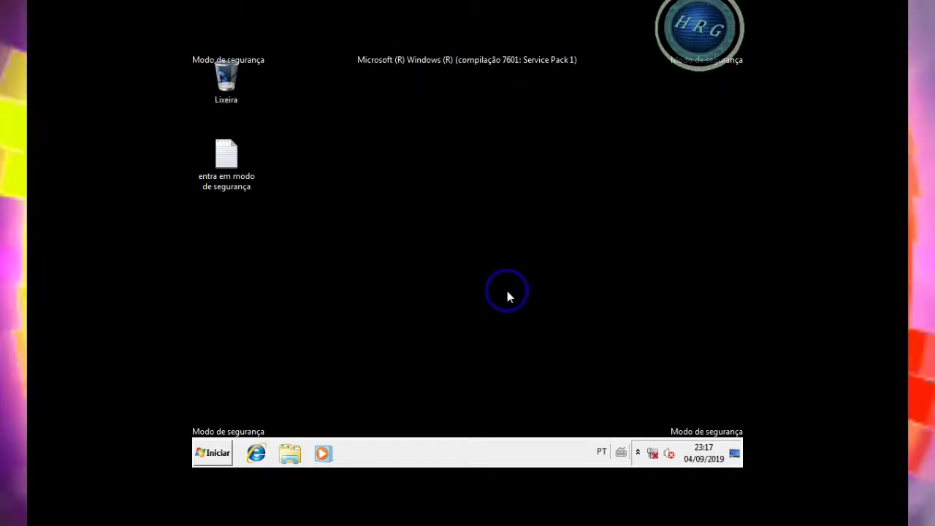
Copy msconfig from the desktop note "entra em modo de segurança" and close the note, with the Run dialog open.
key("super+r")
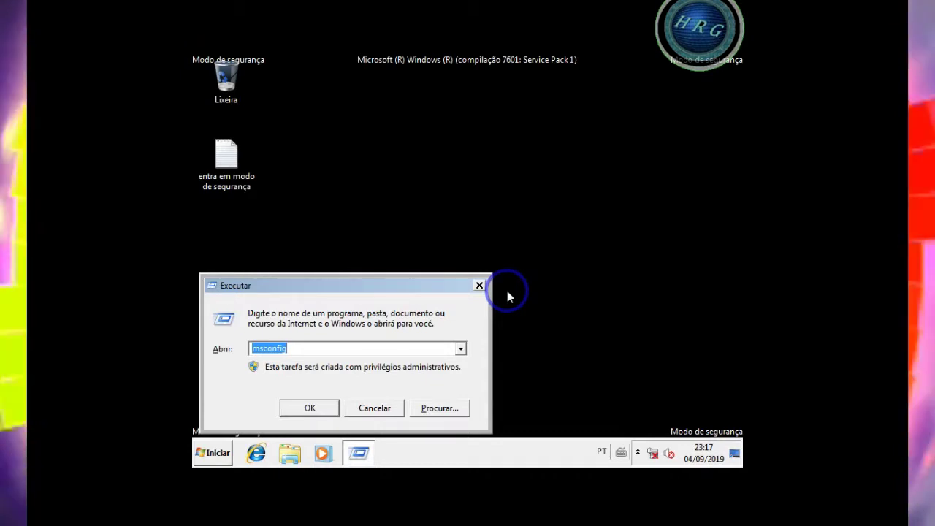
left_click(230, 177)
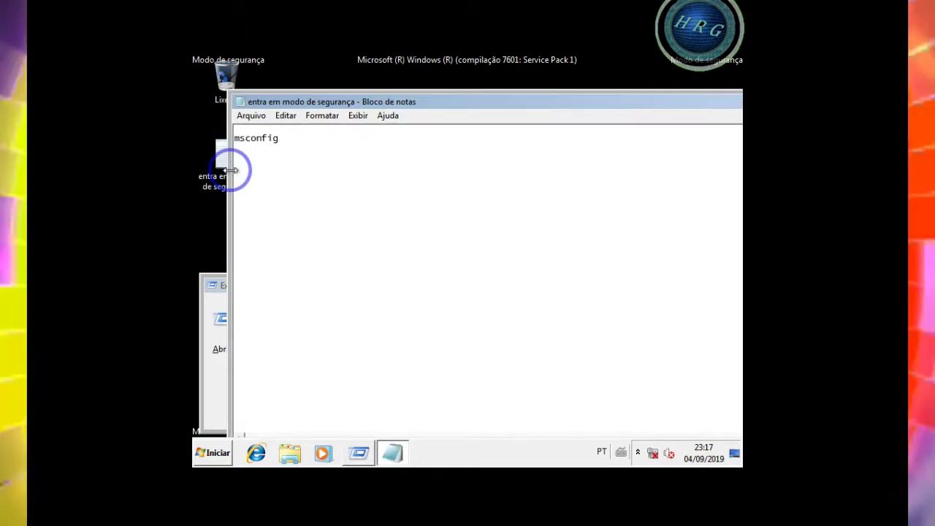
left_click_drag(291, 149, 211, 139)
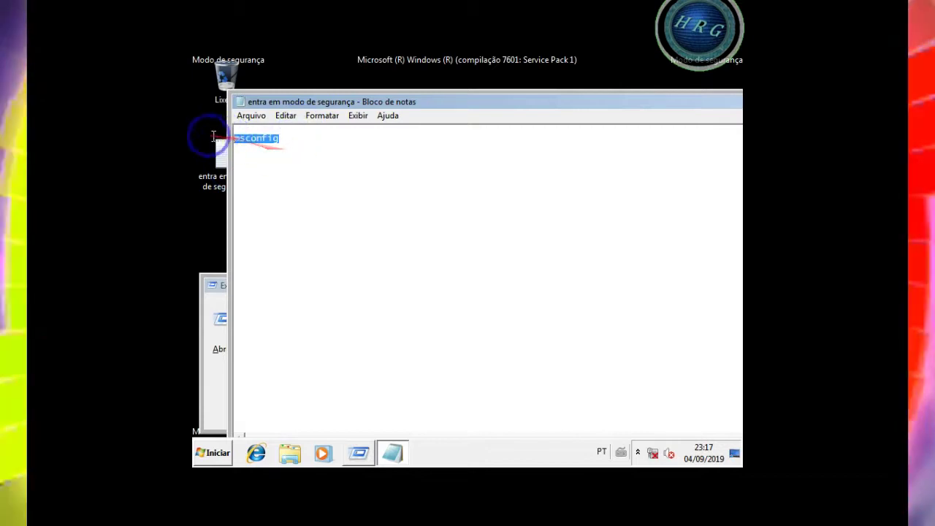
right_click(247, 138)
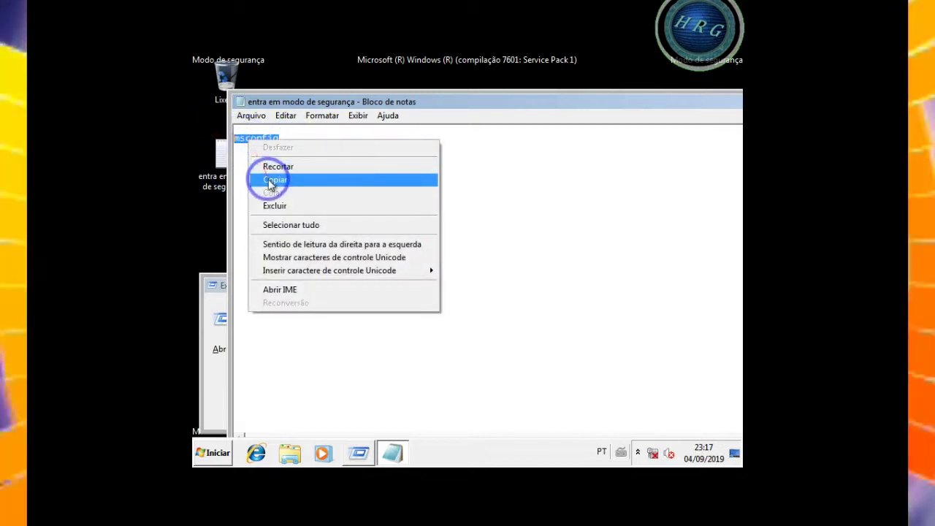
left_click(265, 179)
left_click_drag(521, 100, 393, 136)
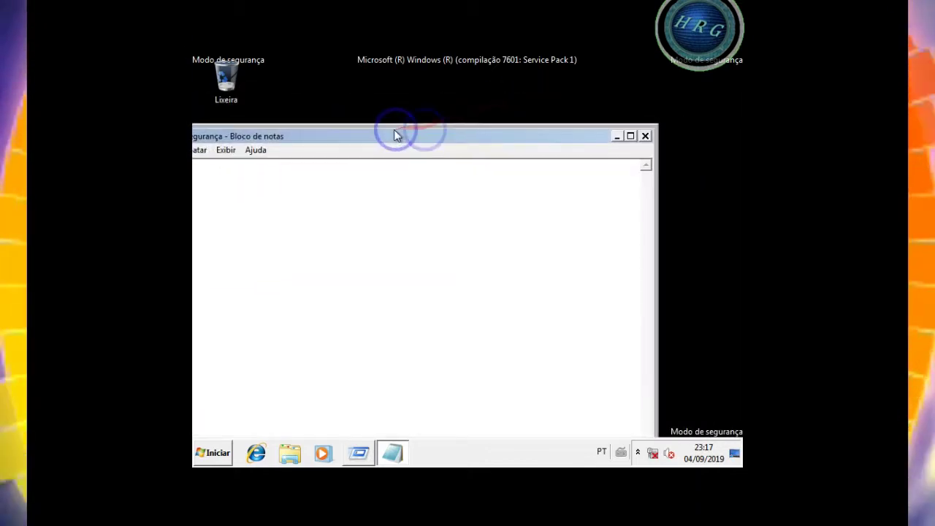
left_click(645, 136)
Replace the entry in the Run dialog with the copied msconfig text.
key("super+r")
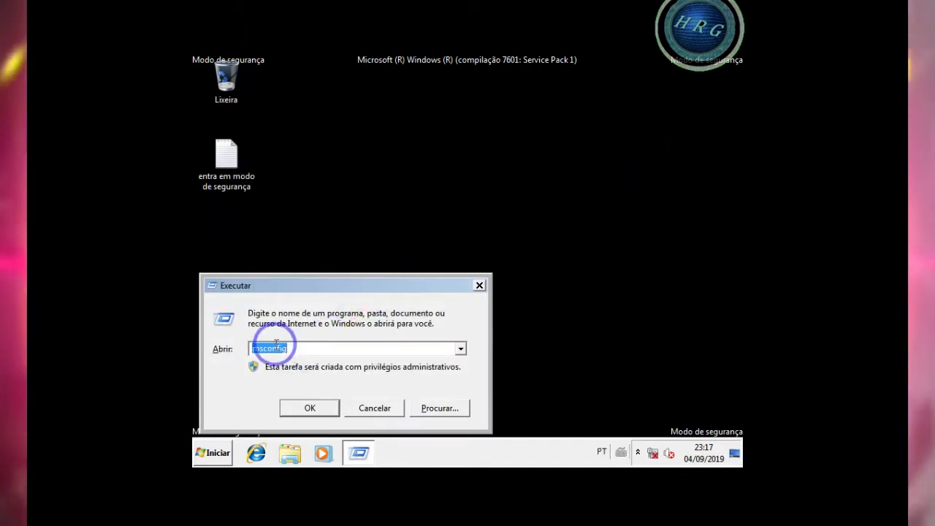
right_click(298, 348)
left_click(301, 349)
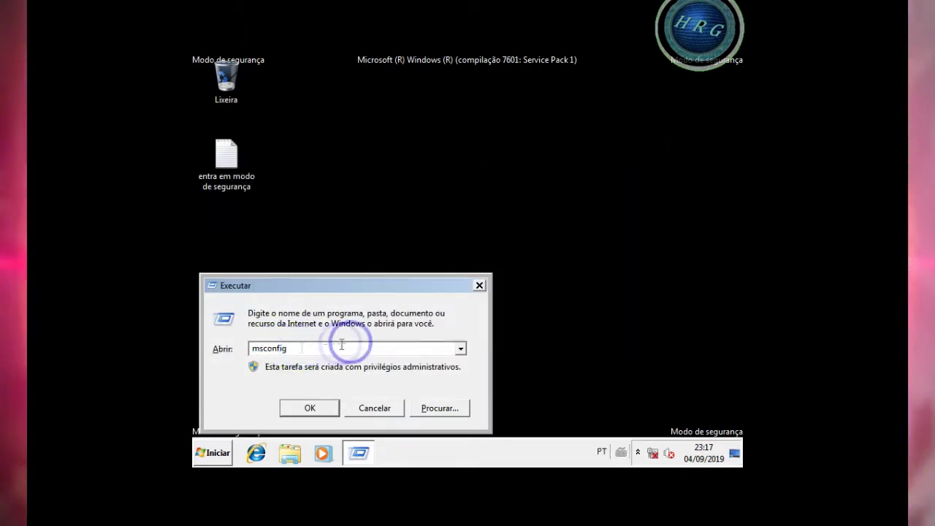
left_click(461, 350)
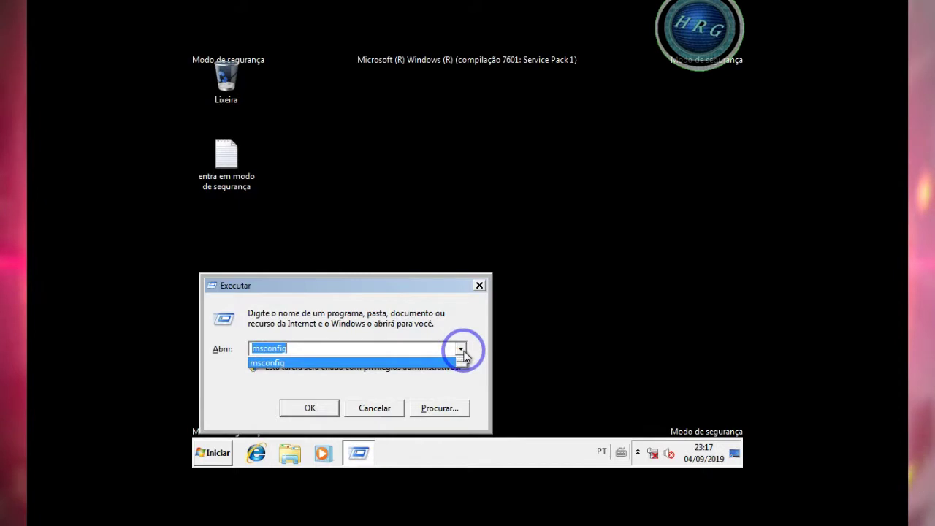
left_click(269, 362)
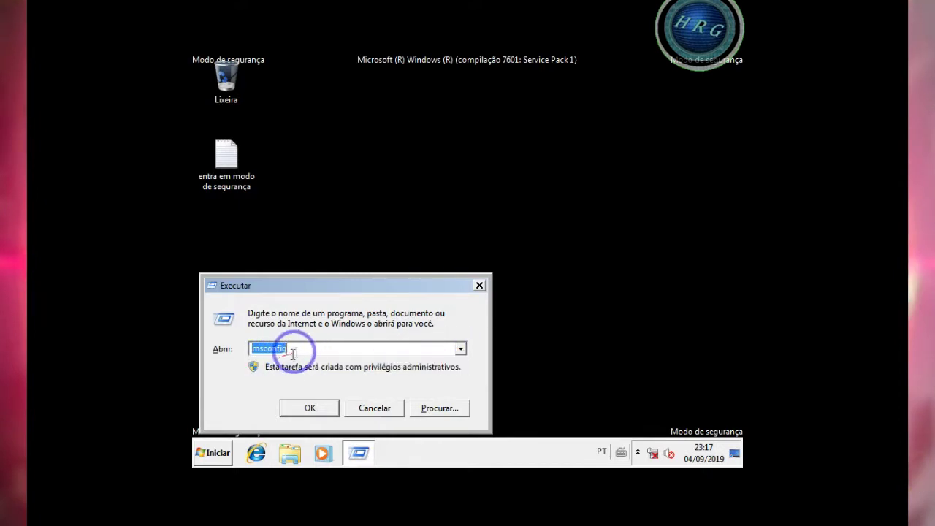
right_click(251, 356)
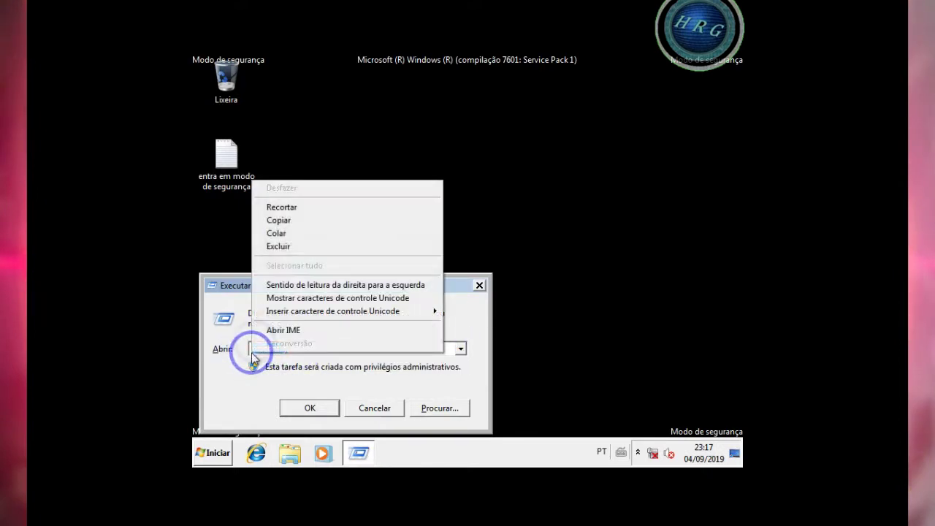
left_click(278, 233)
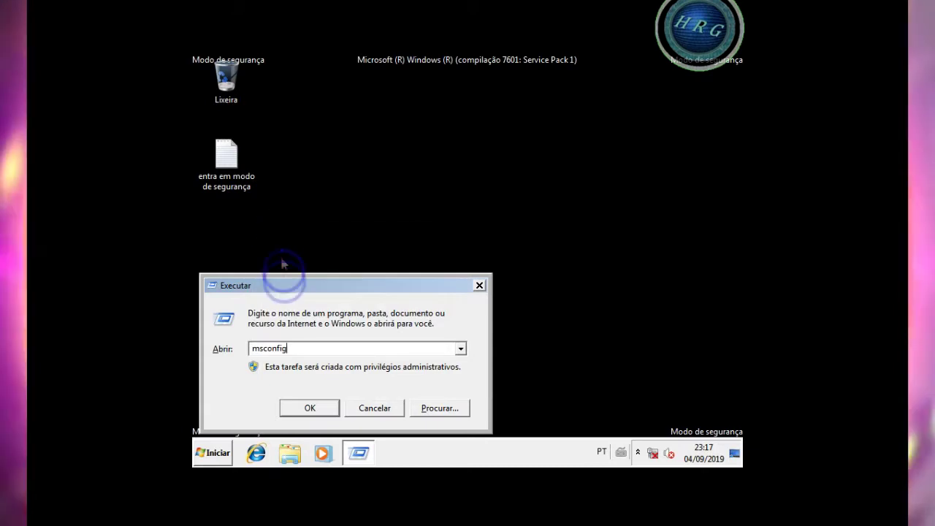
Paste msconfig into the emptied Run dialog entry and run it to open System Configuration.
right_click(313, 344)
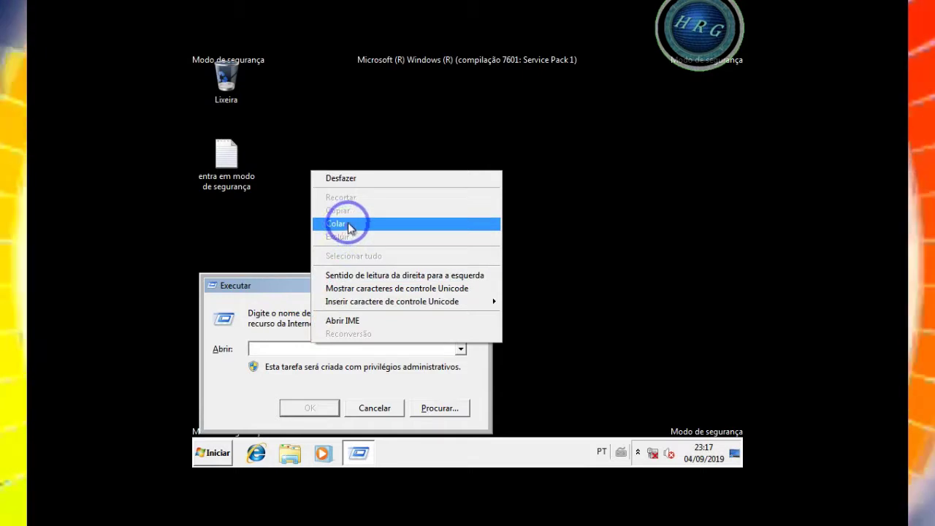
left_click(348, 228)
left_click(460, 348)
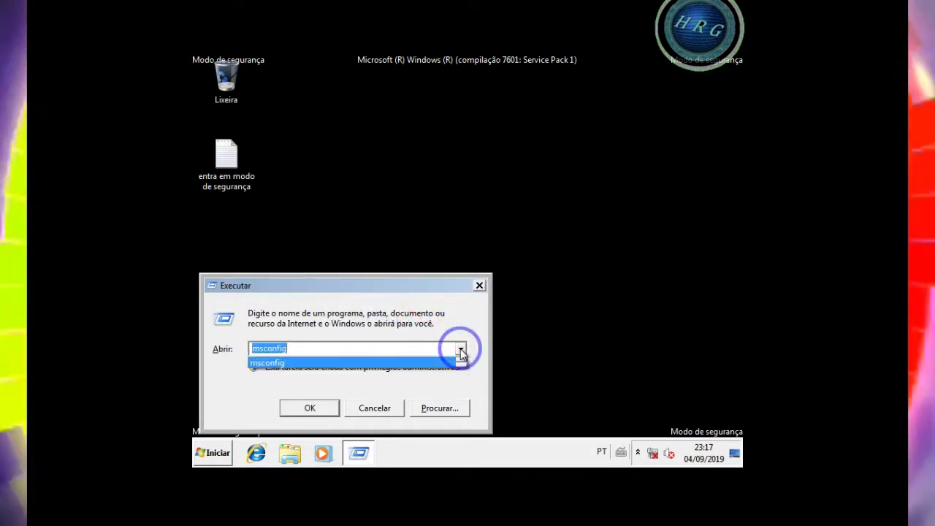
left_click(348, 362)
left_click(307, 410)
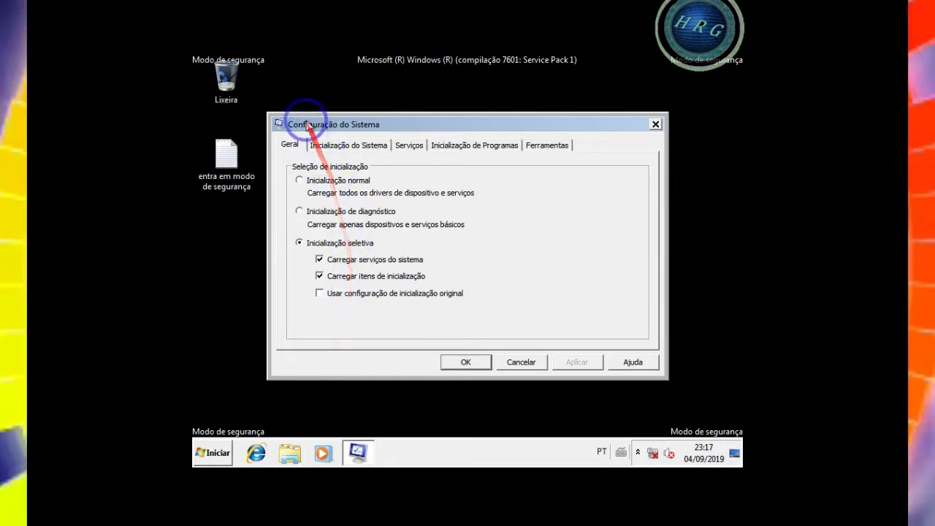
Disable safe boot (Inicialização segura) in the system boot settings and restart the computer.
left_click(339, 146)
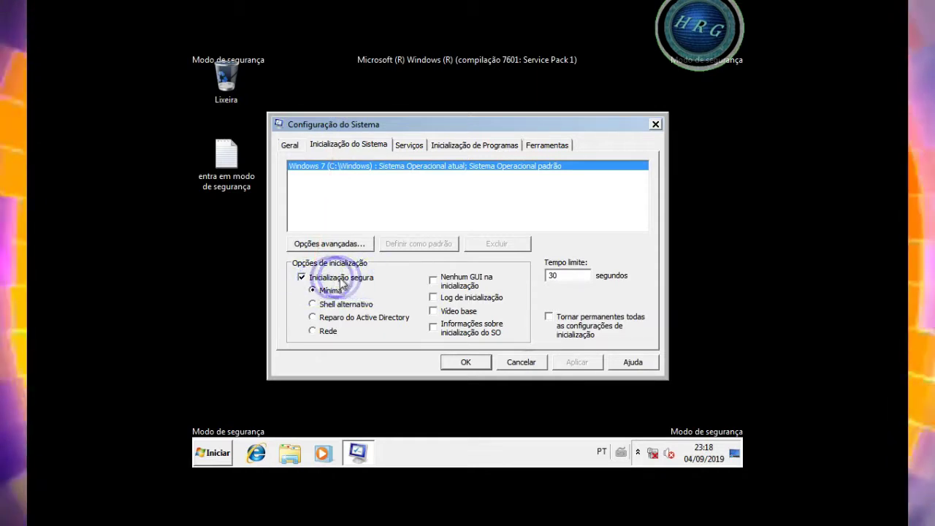
left_click(302, 279)
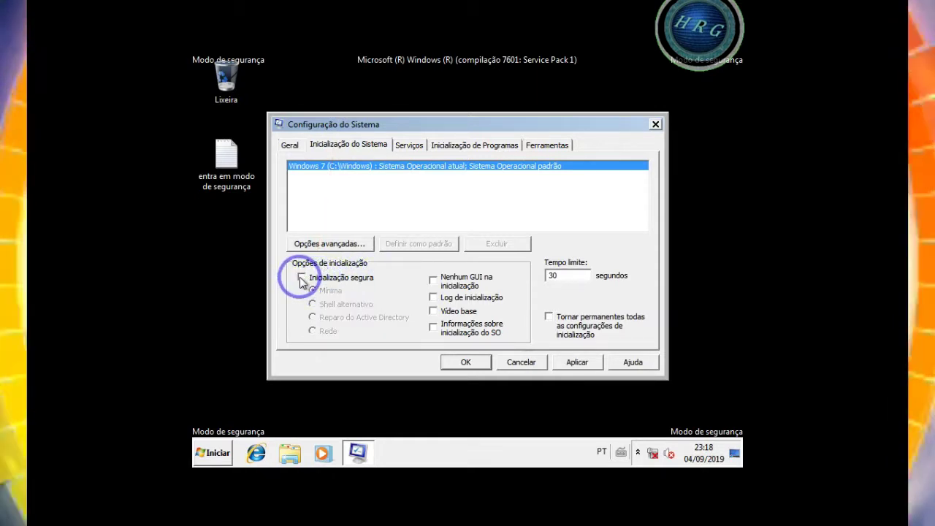
left_click(465, 366)
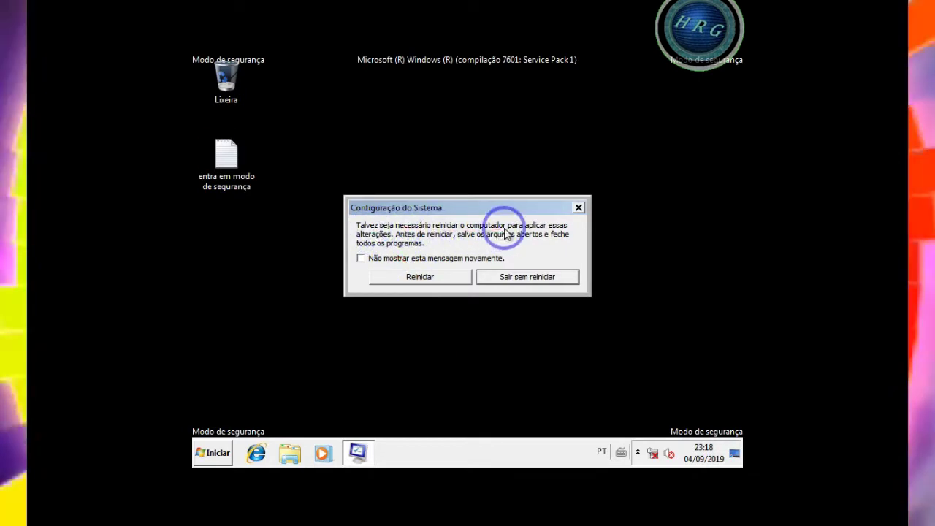
left_click(407, 280)
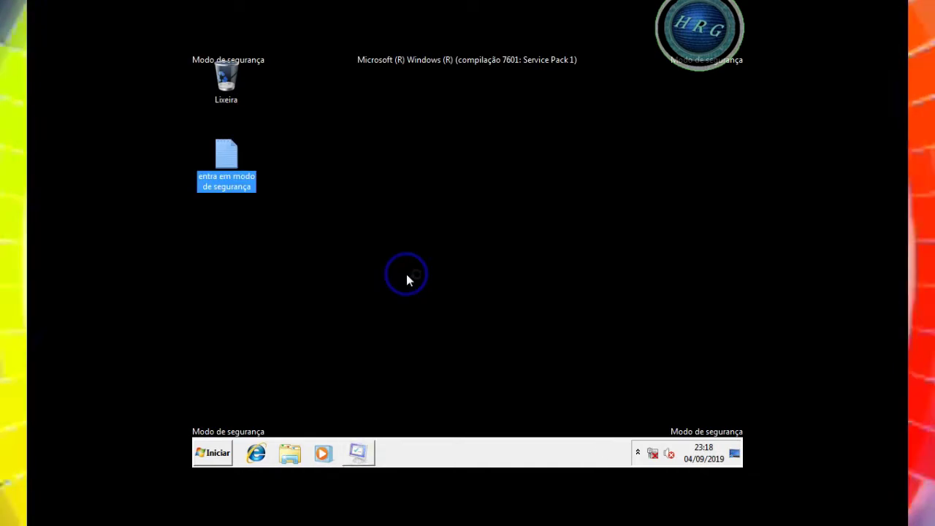